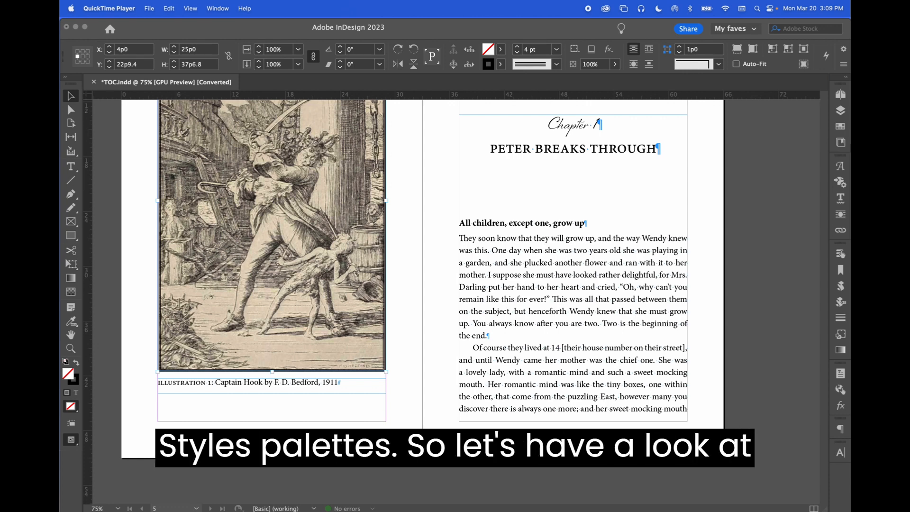
Check the Paragraph Styles options, and open Edit All Export Tags for the document's styles from Character Styles
click(409, 241)
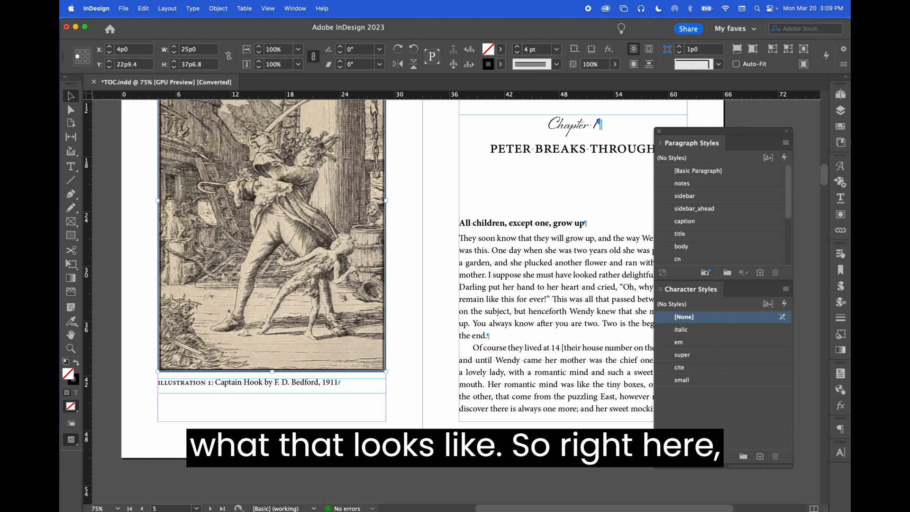
click(785, 143)
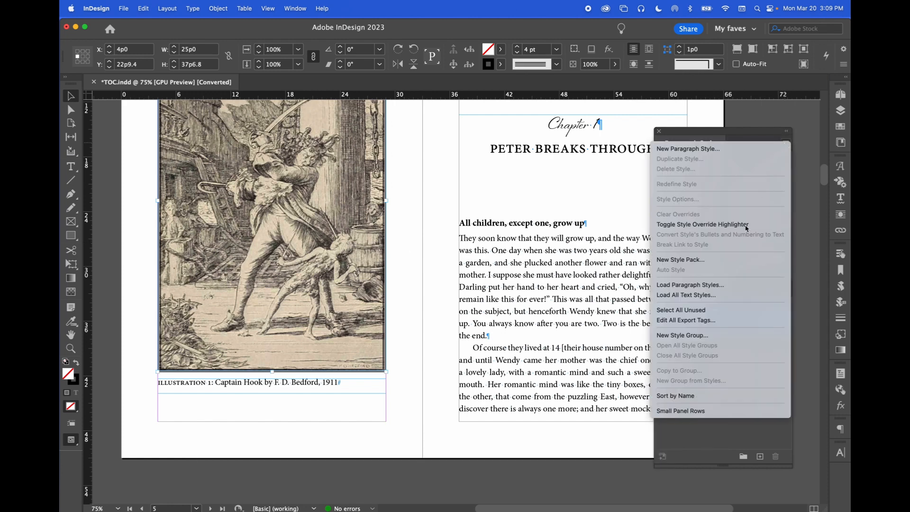
click(804, 340)
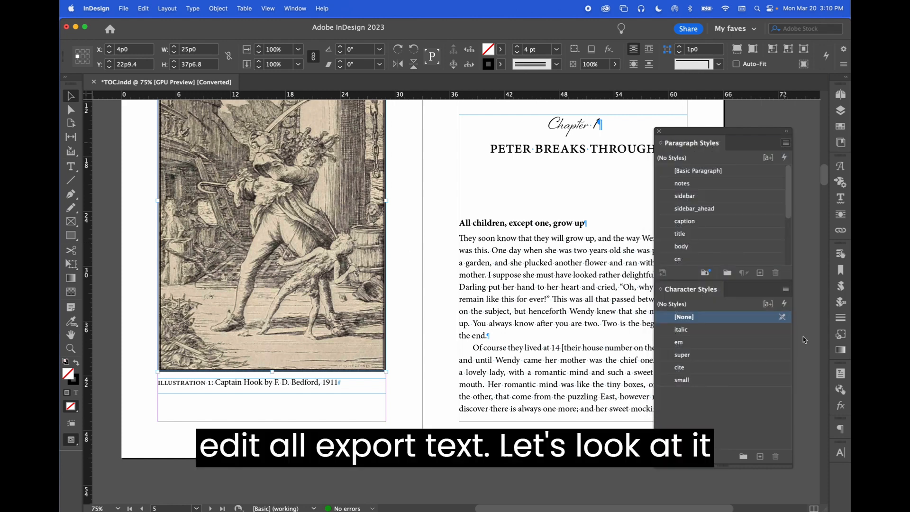
click(786, 290)
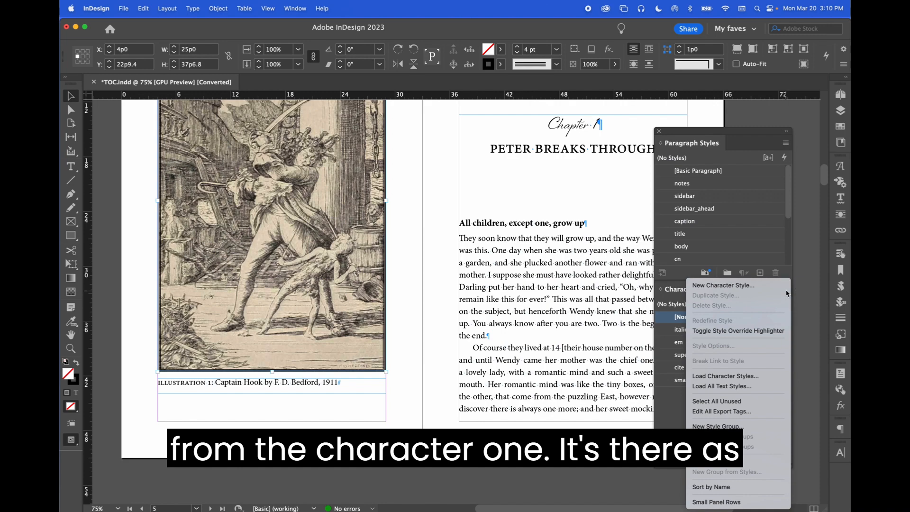
click(764, 417)
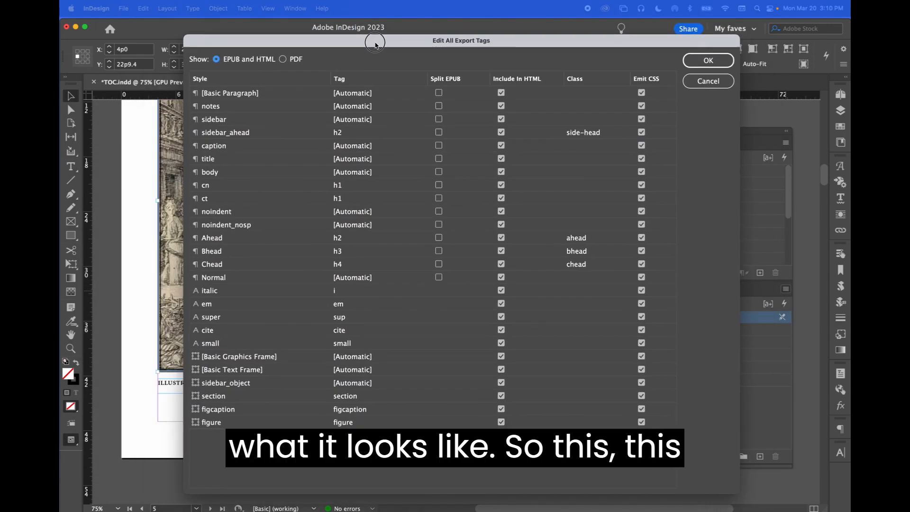
drag(375, 44, 370, 46)
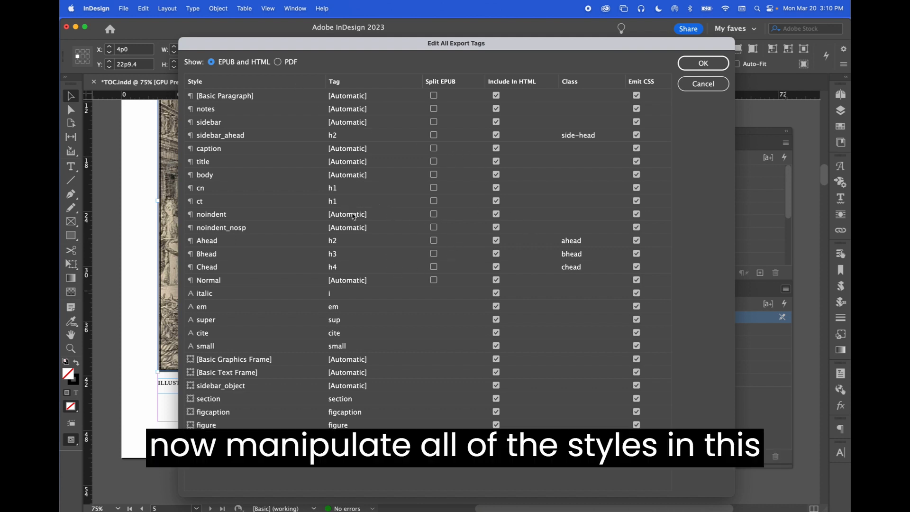
Examine the export tag choices available for the body paragraph style
click(358, 110)
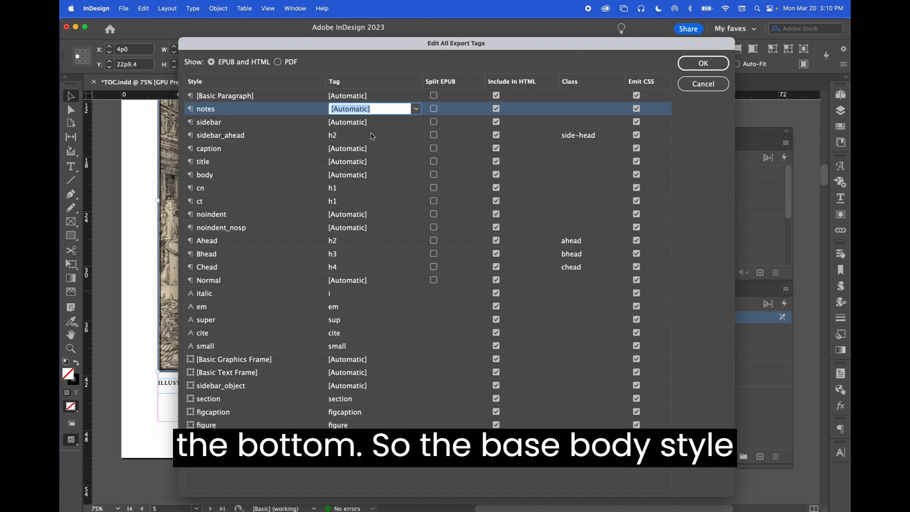
click(419, 188)
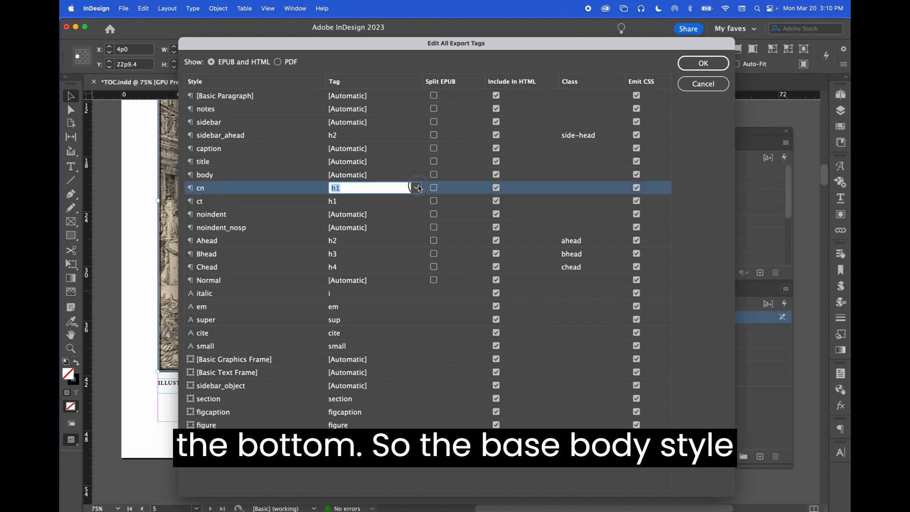
click(256, 175)
click(370, 177)
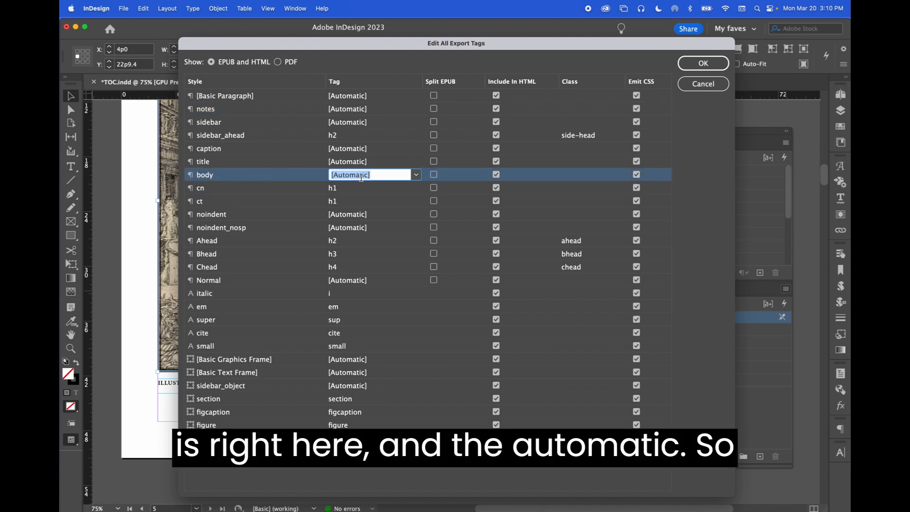
click(416, 176)
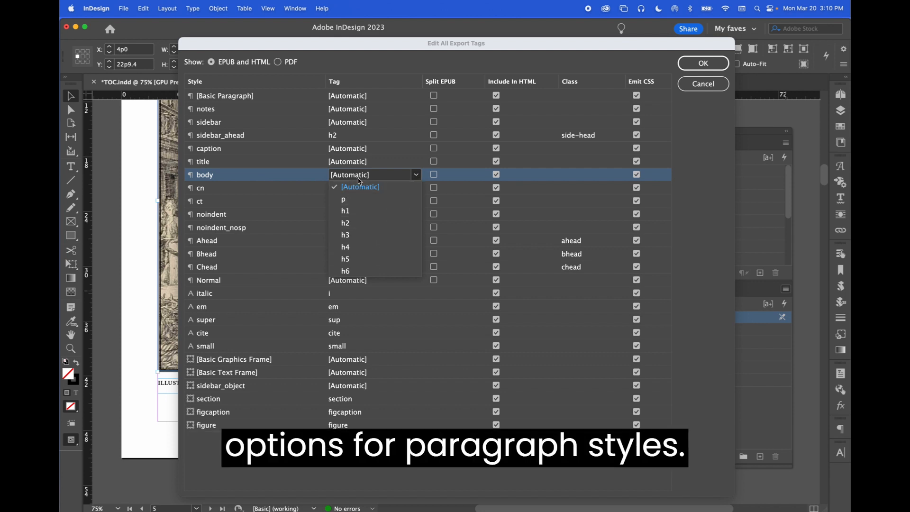
click(358, 56)
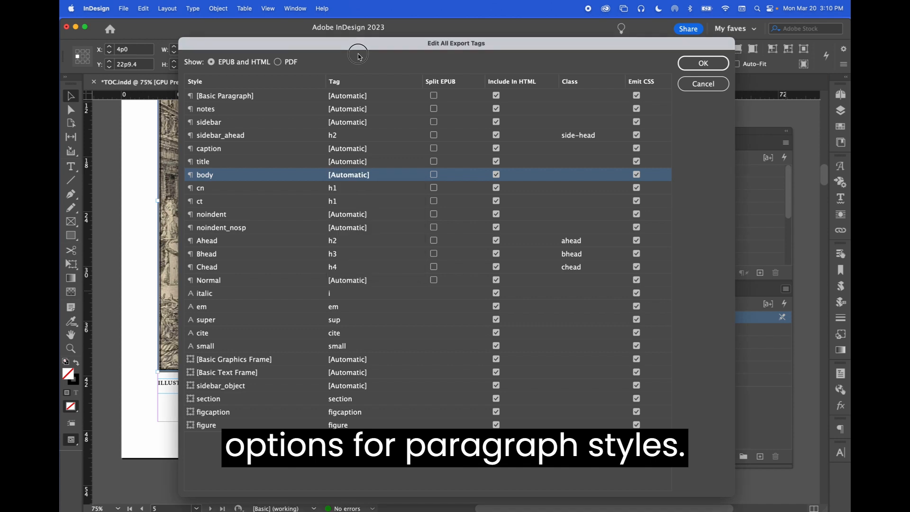
Set the export tag of the italic character style to [Automatic]
click(340, 293)
click(416, 294)
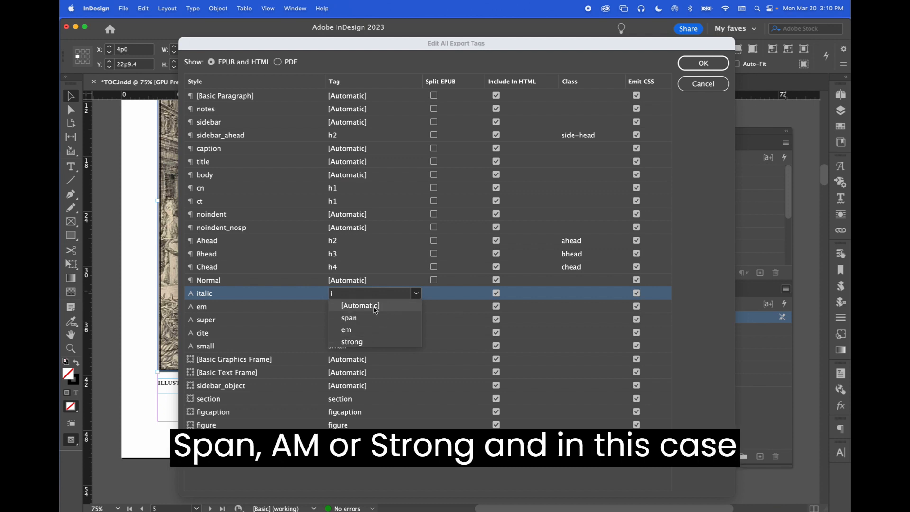
click(341, 306)
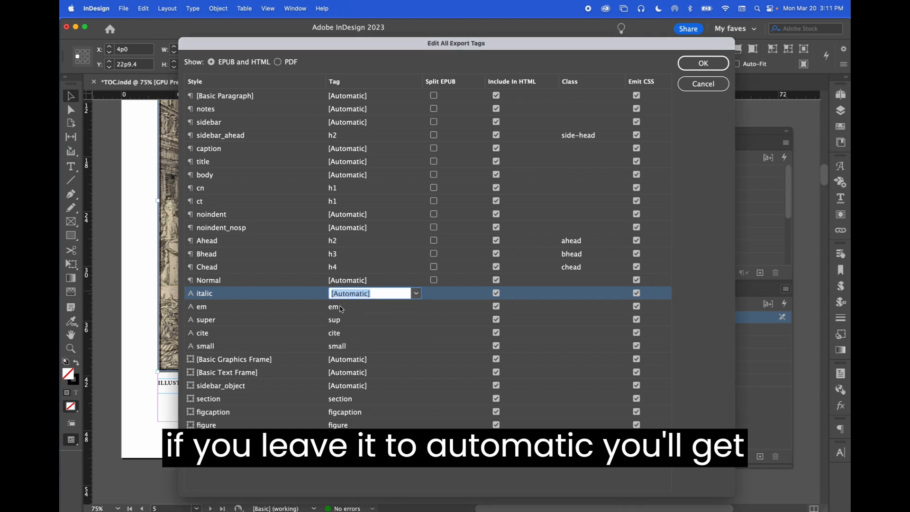
Examine the export tag choices available for the sidebar_object object style
click(356, 386)
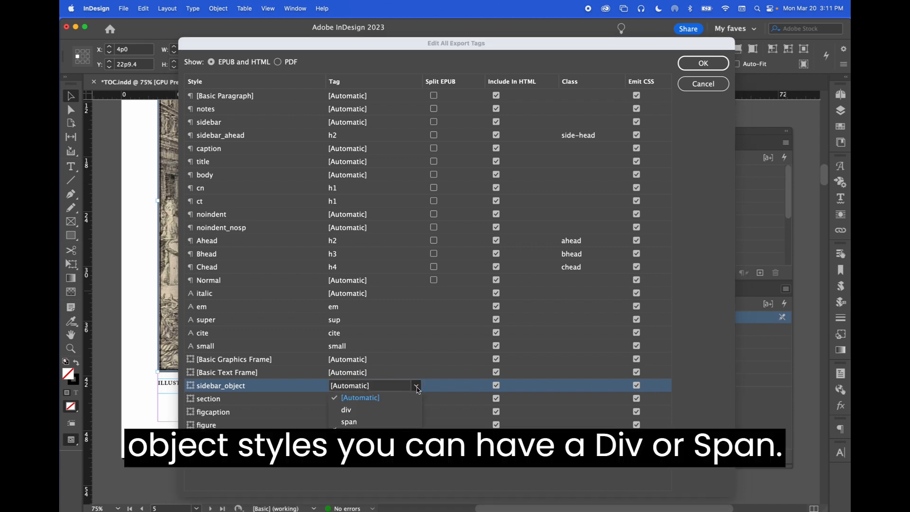
click(418, 388)
click(393, 465)
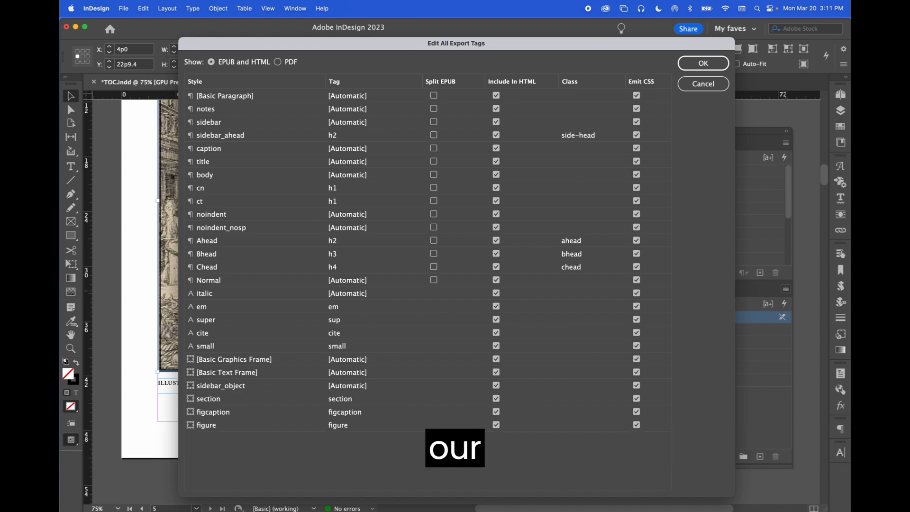
Set the cn paragraph style's export tag to [Automatic] and keep h1 as the tag for the ct style
click(223, 192)
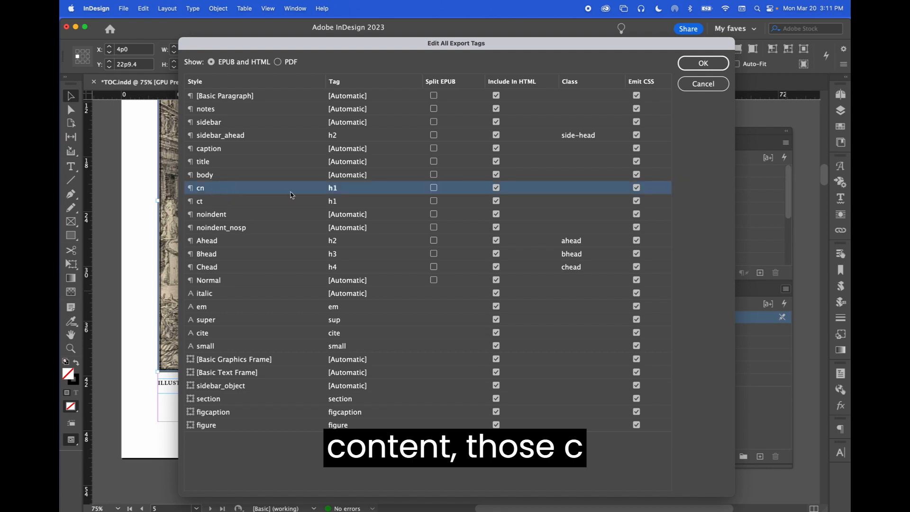
click(351, 187)
click(416, 189)
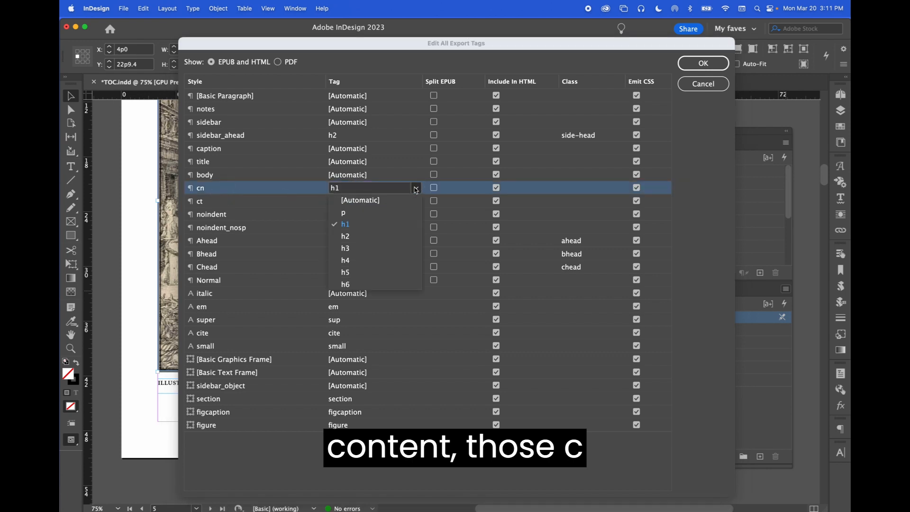
click(398, 199)
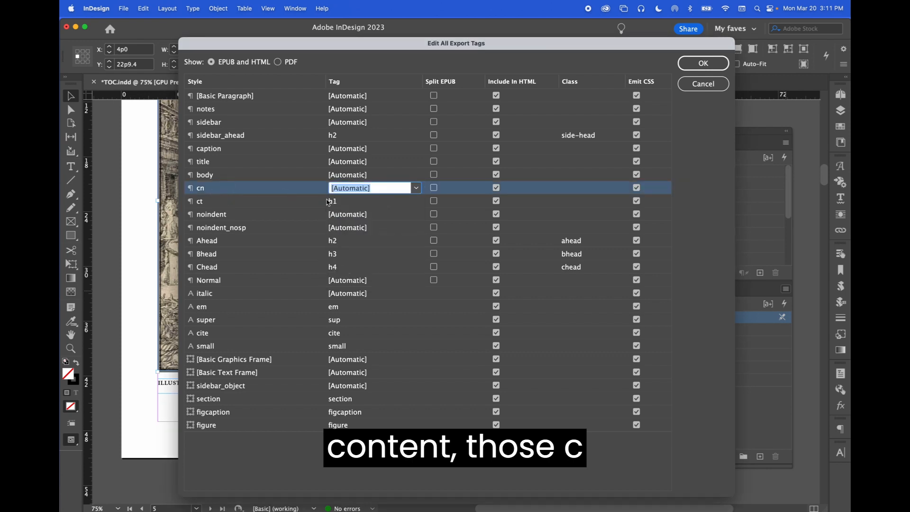
click(353, 201)
click(416, 202)
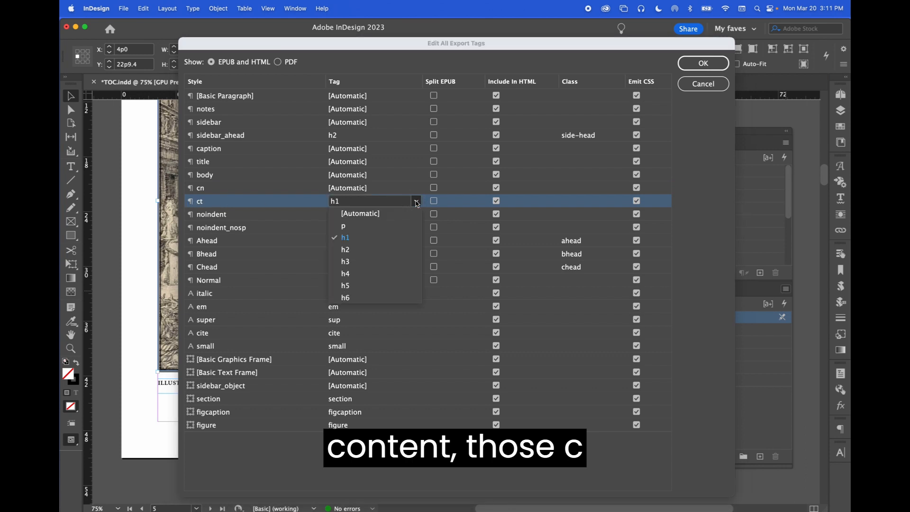
click(369, 240)
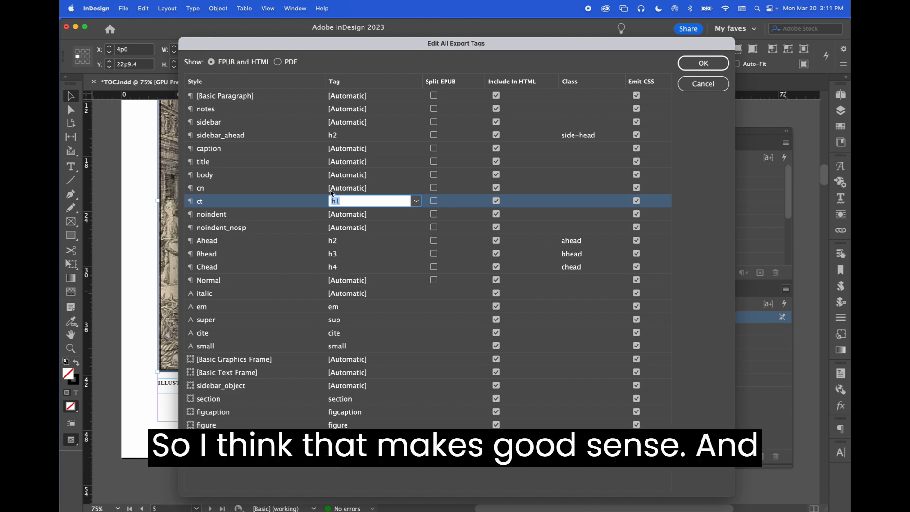
Review the export tags of the remaining paragraph styles, from sidebar_ahead, notes and sidebar through noindent_nosp and Normal
click(347, 136)
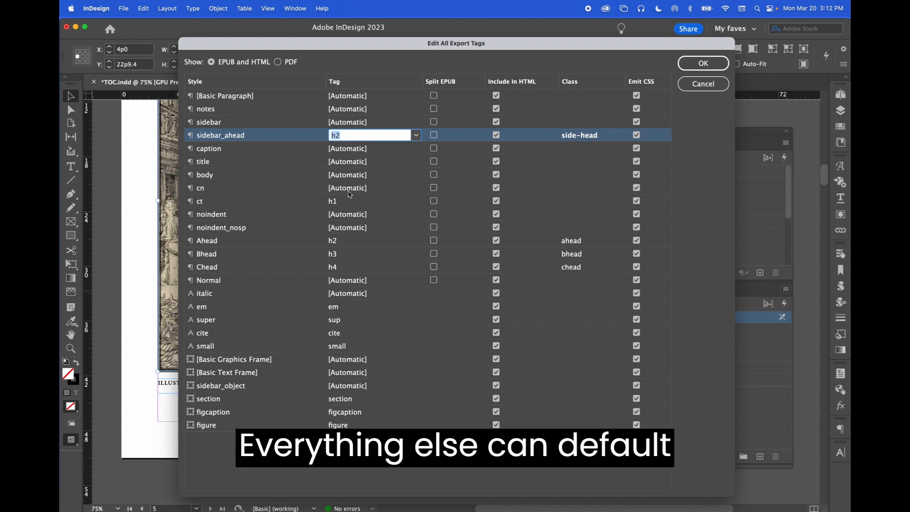
click(347, 110)
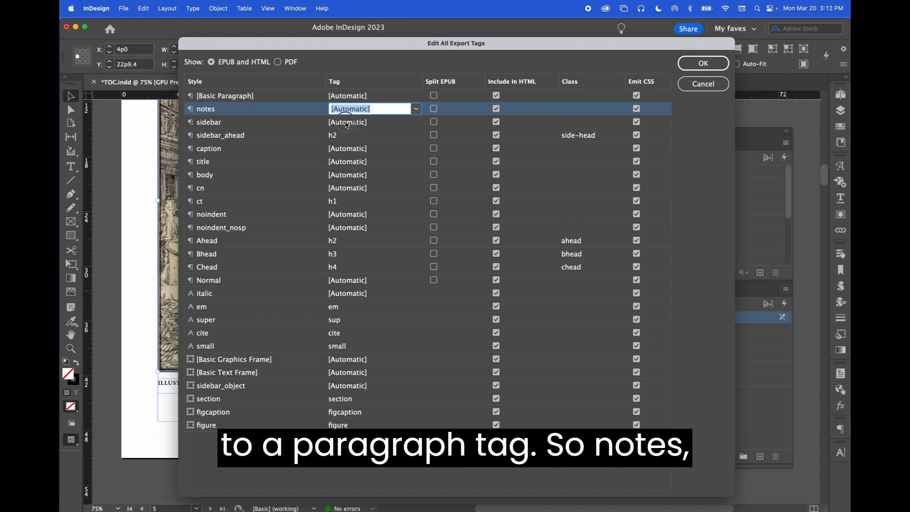
click(346, 123)
click(347, 150)
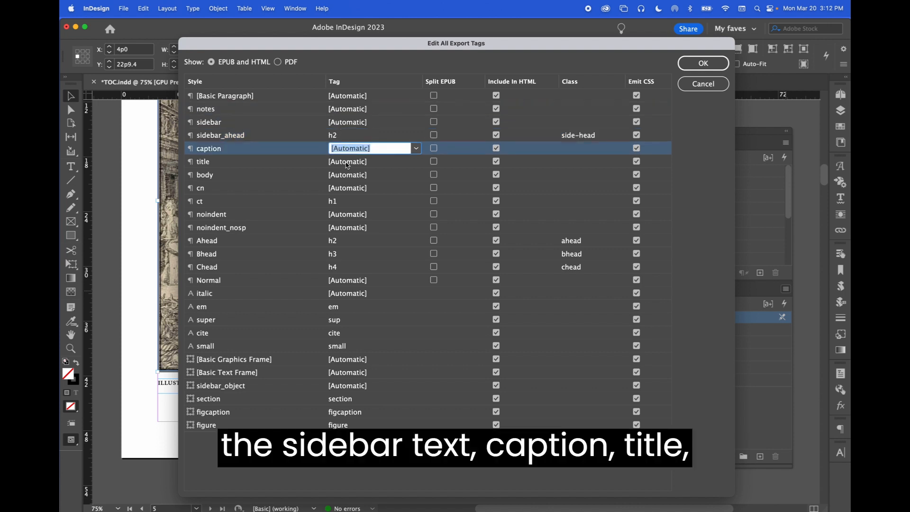
click(346, 162)
click(342, 175)
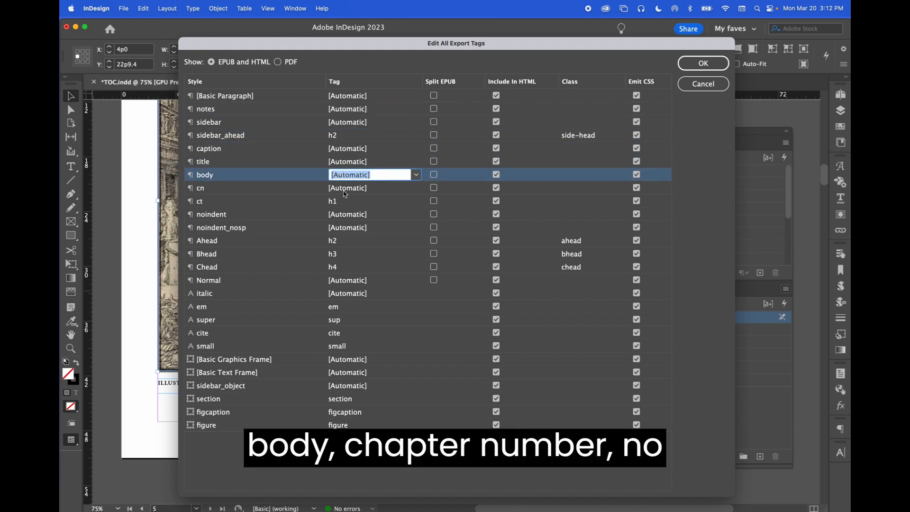
click(344, 191)
click(344, 215)
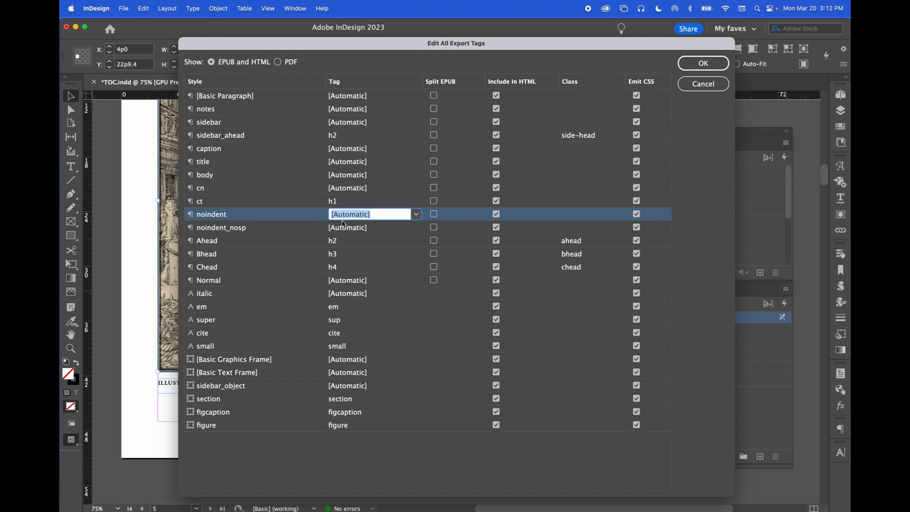
click(341, 228)
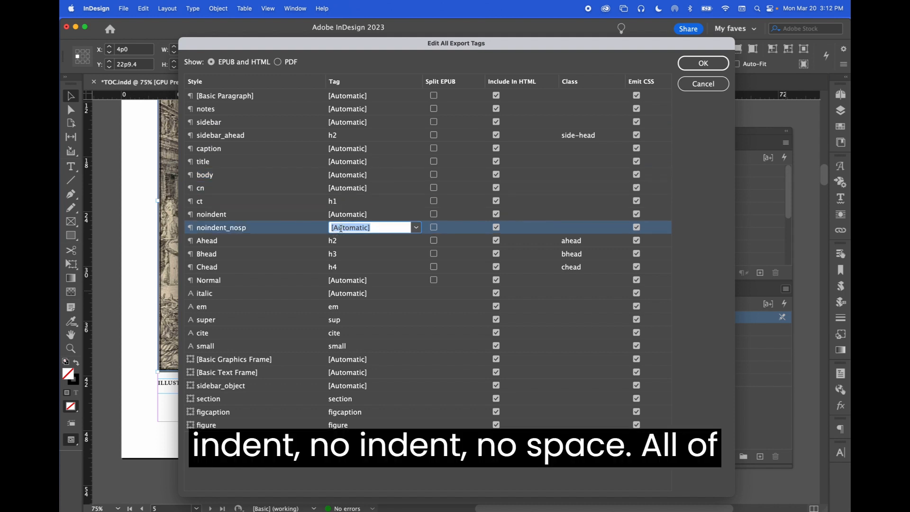
click(338, 284)
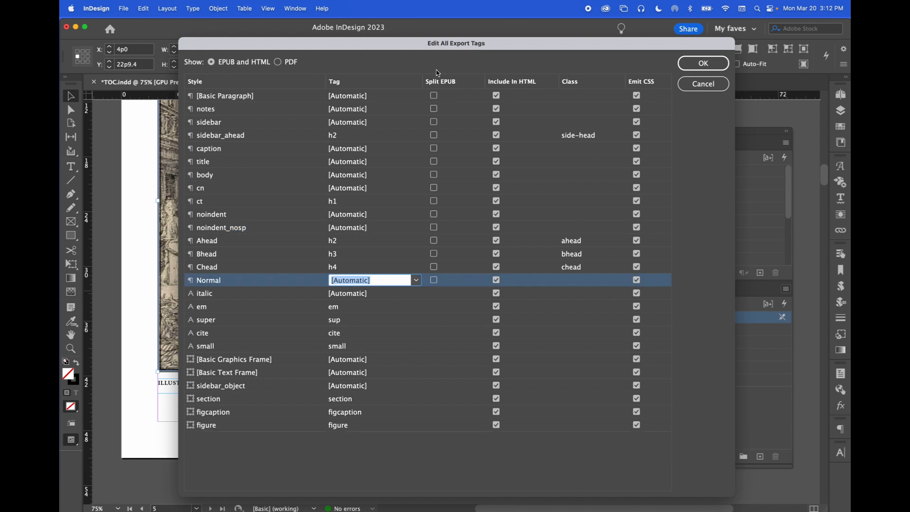
Enable Split EPUB for the ct style, and exclude [Basic Paragraph], [Basic Graphics Frame] and [Basic Text Frame] from the HTML
click(434, 202)
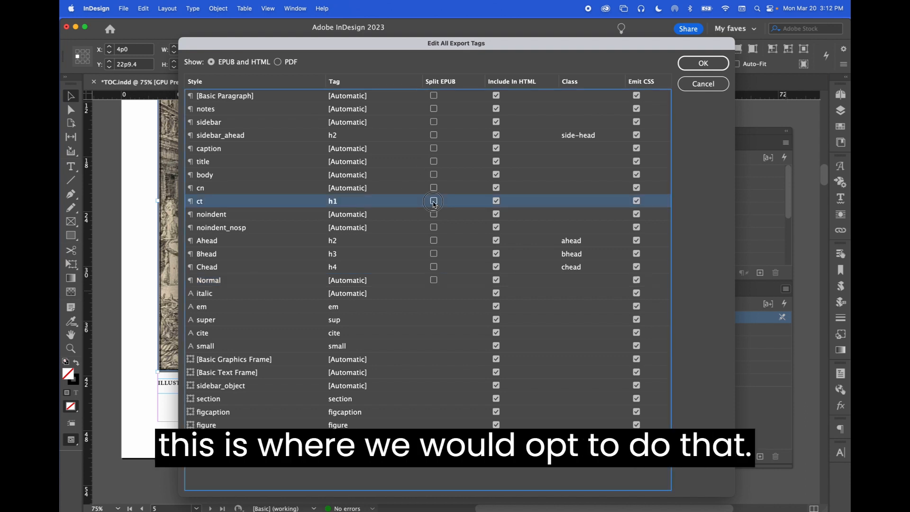
click(434, 202)
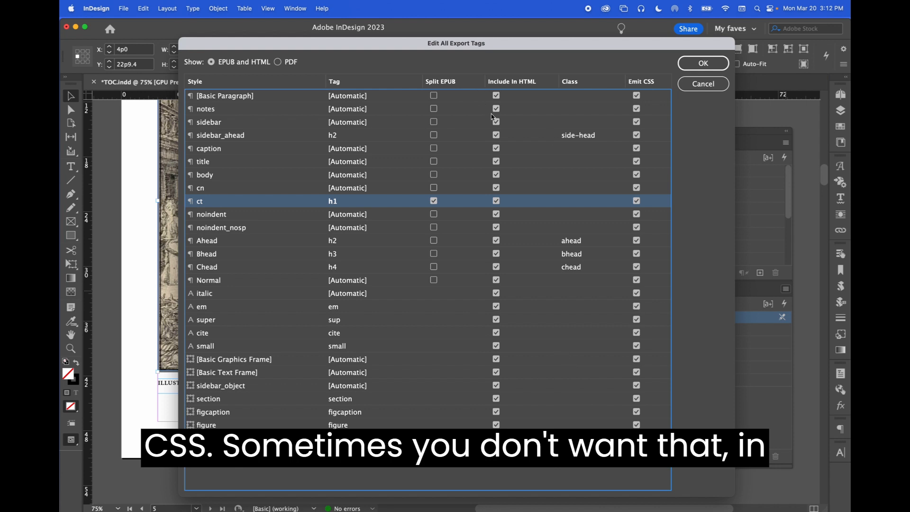
click(496, 95)
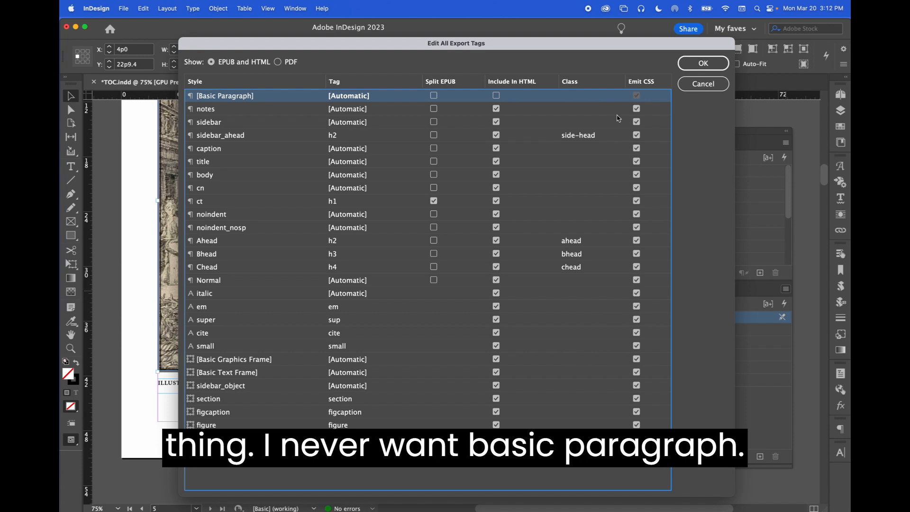
click(495, 359)
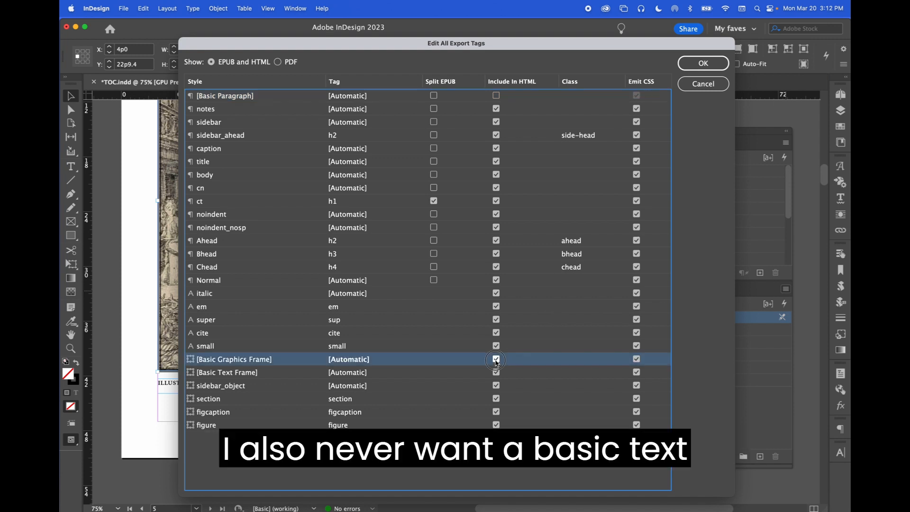
click(496, 372)
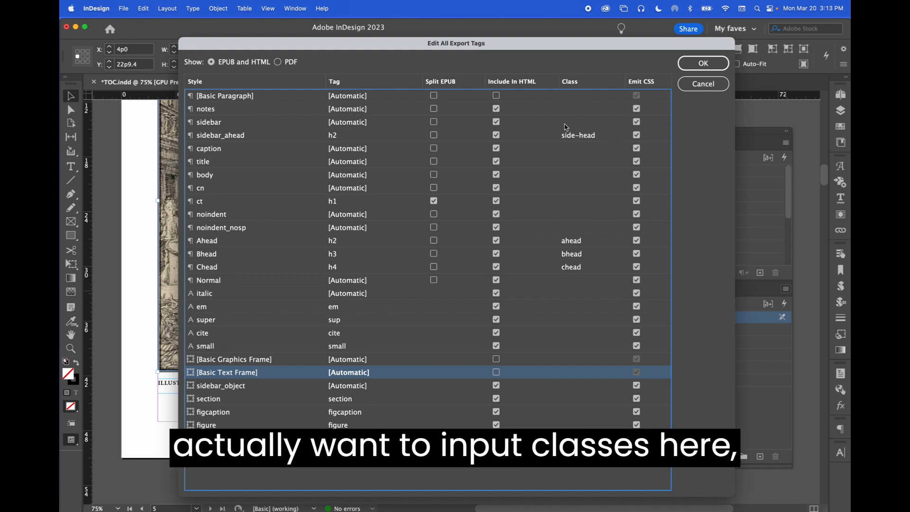
Try bodystyle:body as the class of the caption paragraph style and clear it again
click(571, 153)
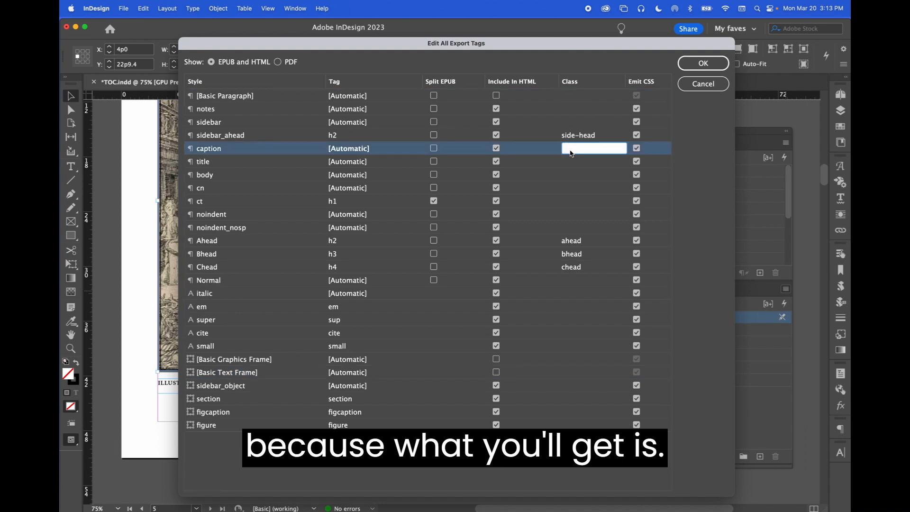
text(body)
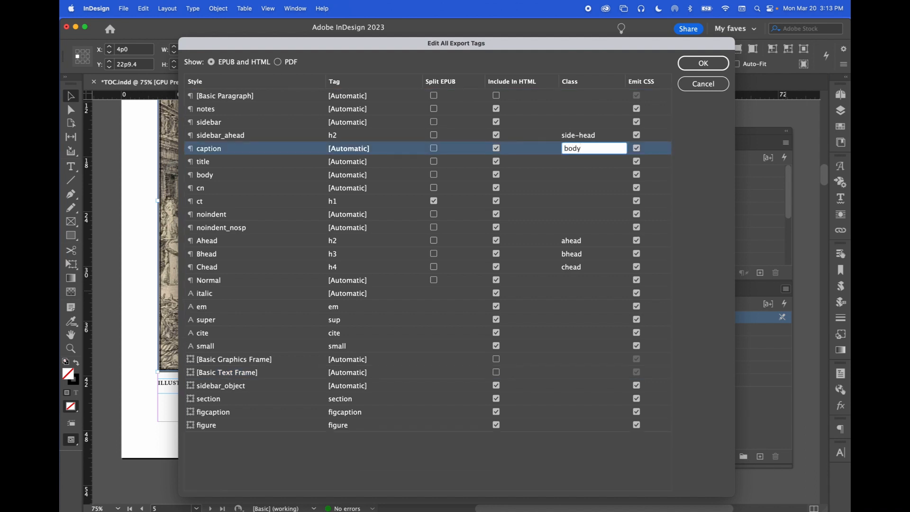
text(style:)
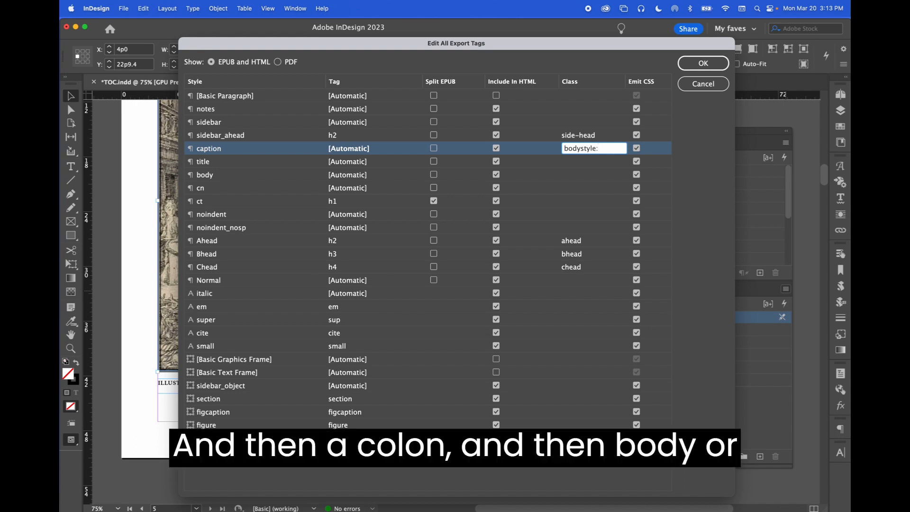
text(body)
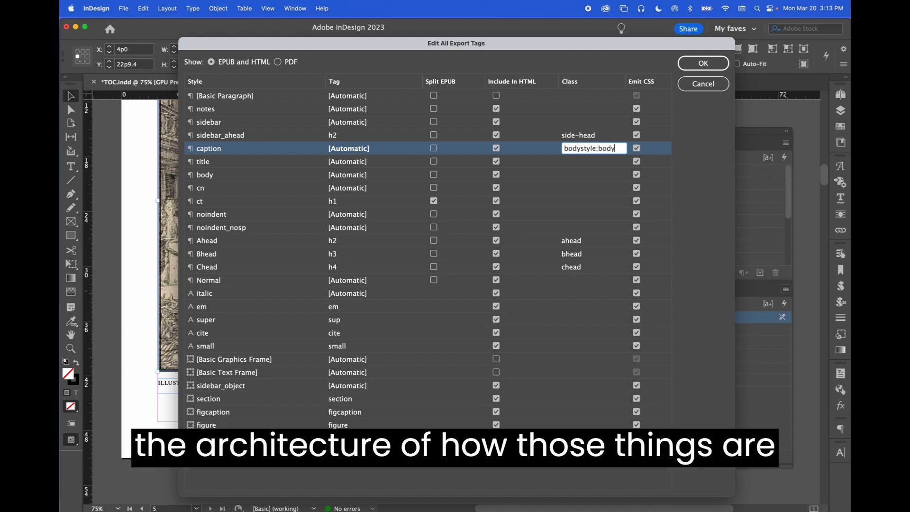
key(super+a)
key(BackSpace)
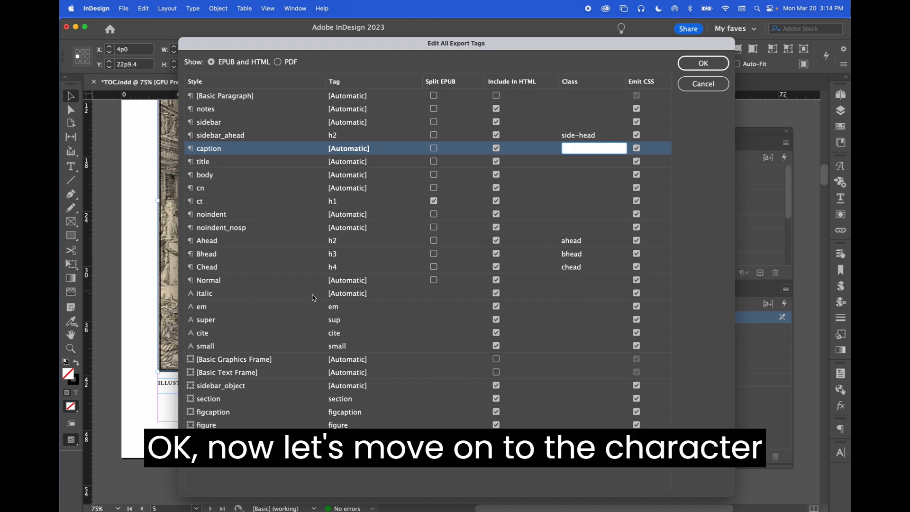
Set the export tag of the italic character style to i
click(352, 294)
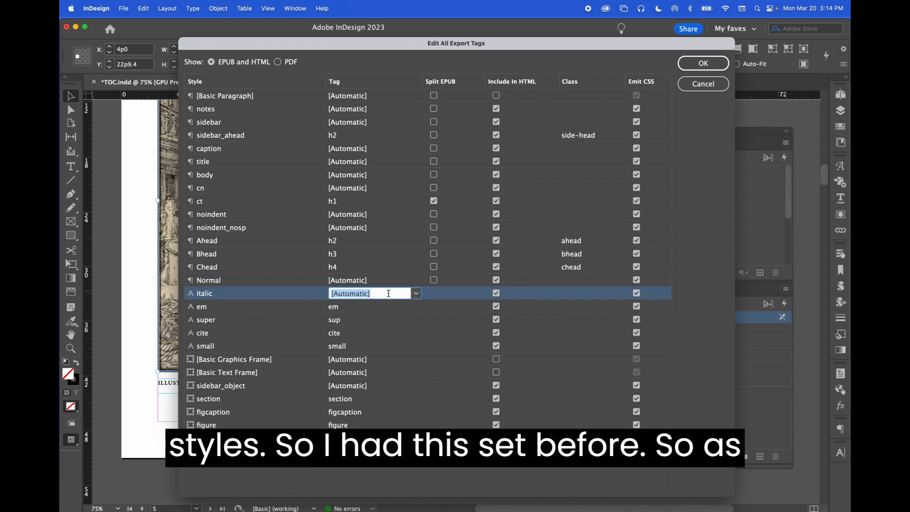
click(415, 294)
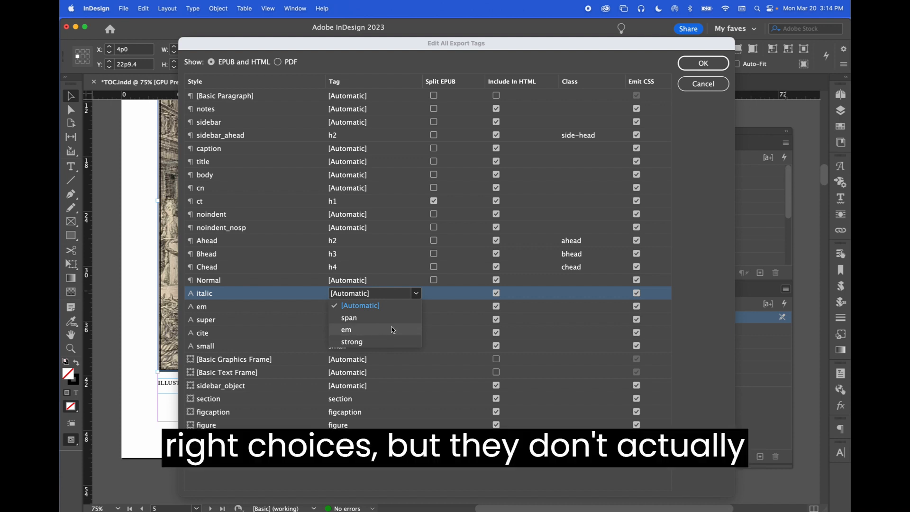
click(373, 294)
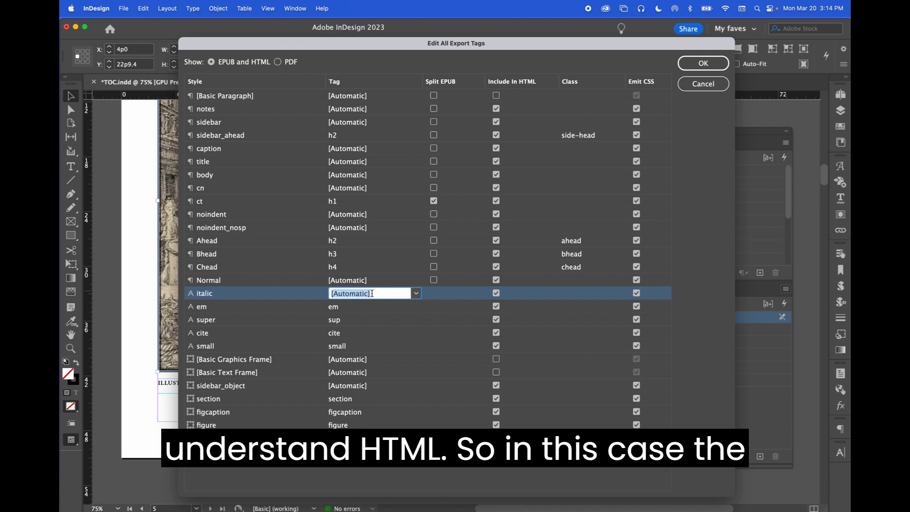
text(i)
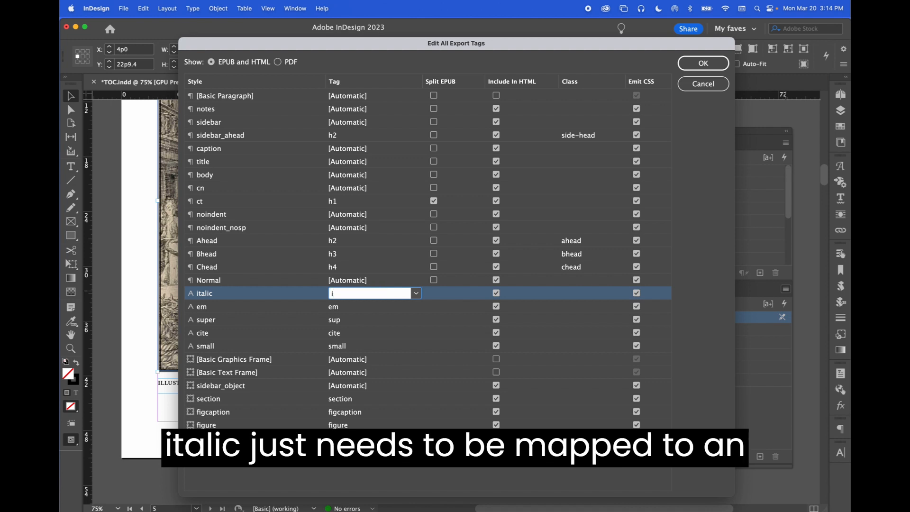
Review the export tags of the em, super and cite character styles, keeping em as the tag for em
click(355, 307)
click(417, 307)
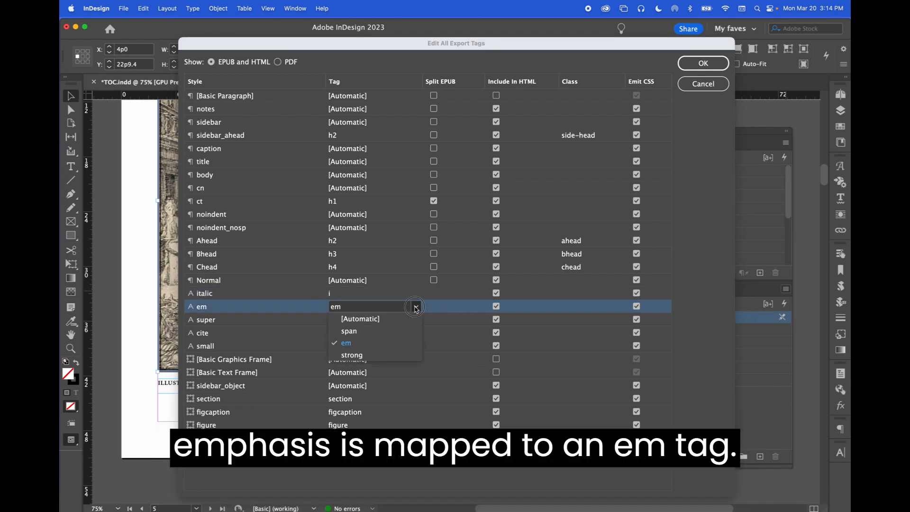
click(392, 346)
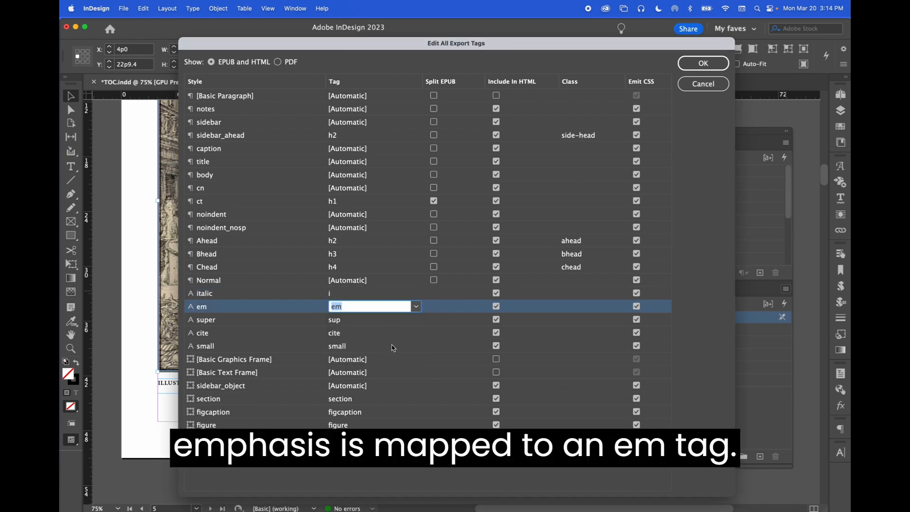
click(340, 322)
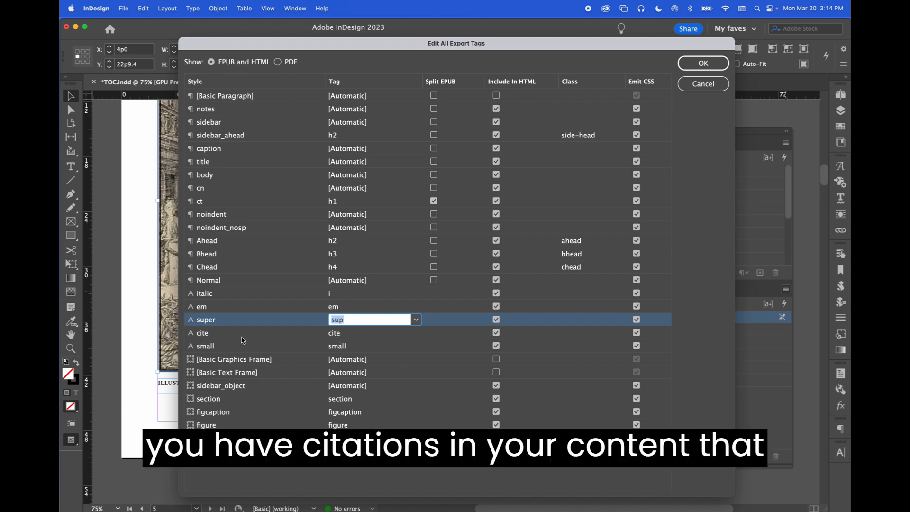
click(353, 335)
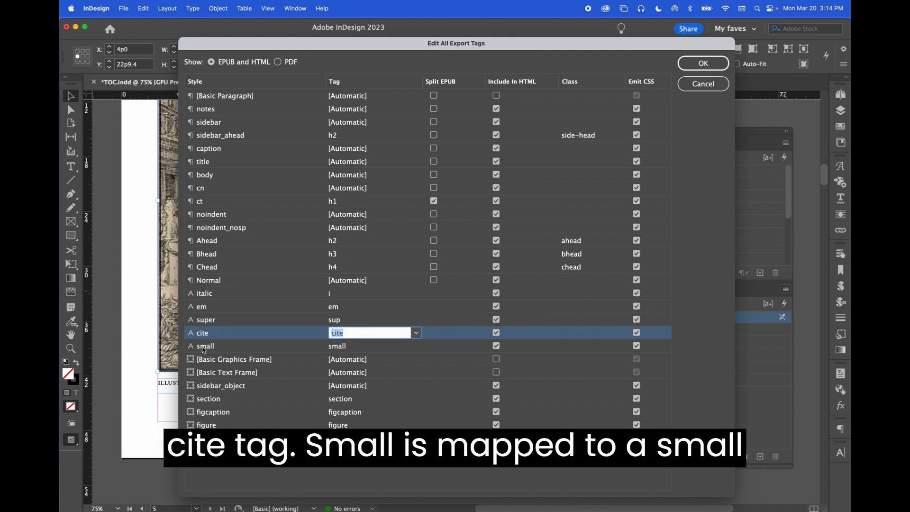
click(355, 332)
Try a made-up nonsense tag on the italic character style and restore its tag to i
click(354, 295)
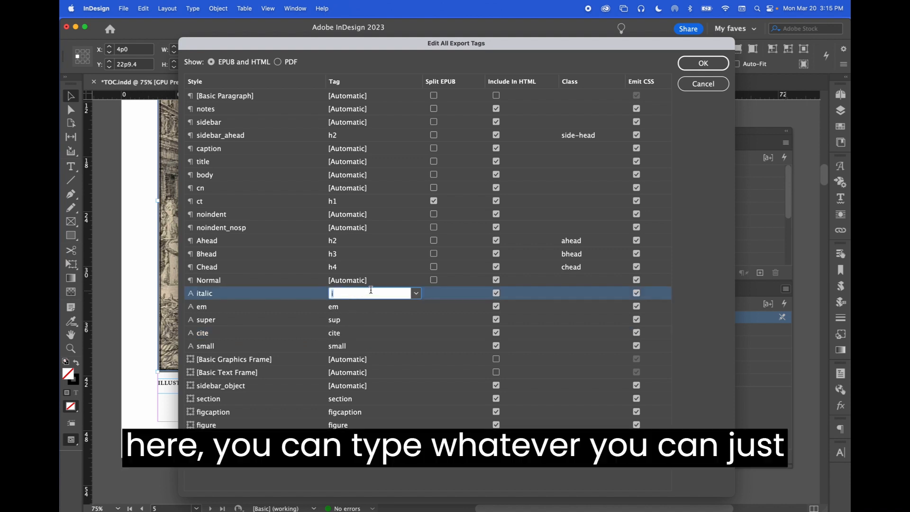
text(fl;kjdsl;kafj;lsdakjf;lkasjdfl)
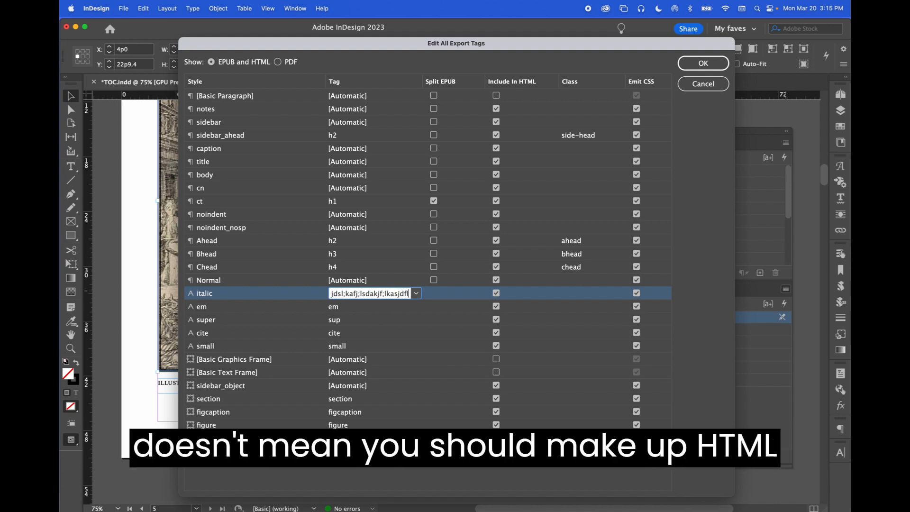
key(super+a)
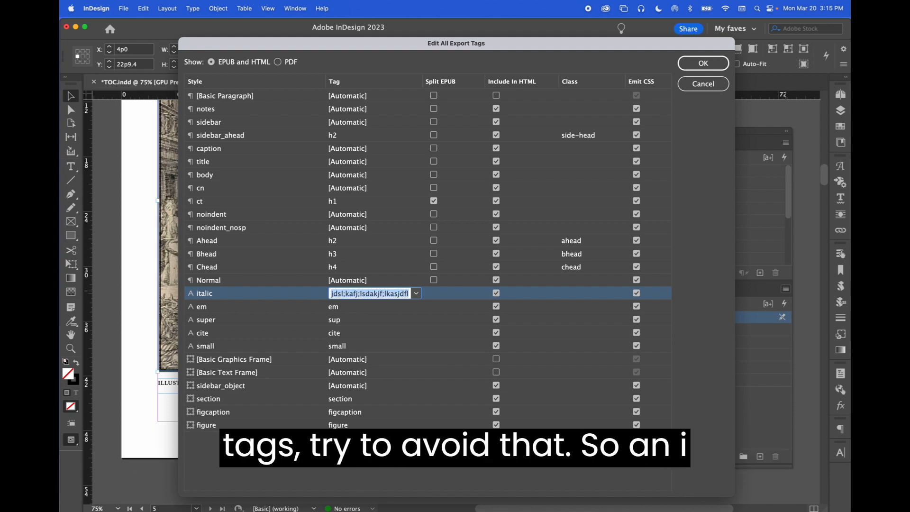
text(i)
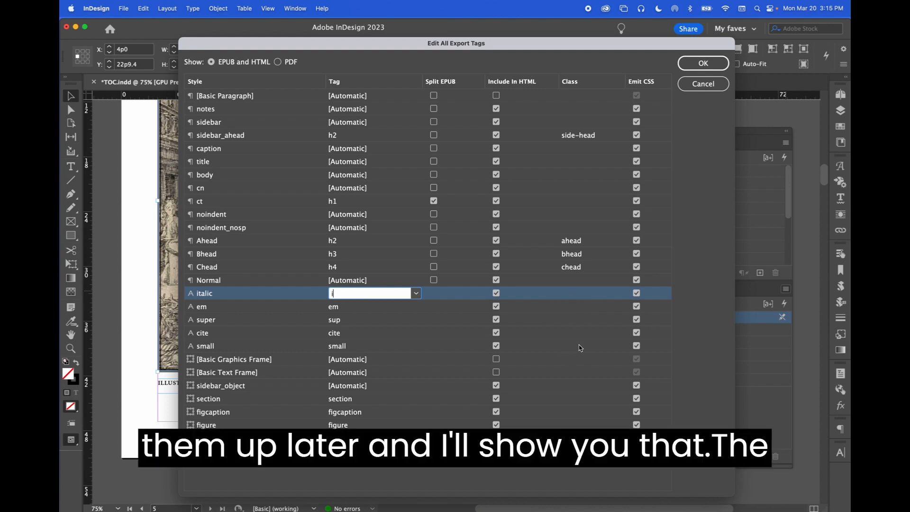
Set the export tag of the [Basic Text Frame] object style to section and that of sidebar_object to aside
click(351, 372)
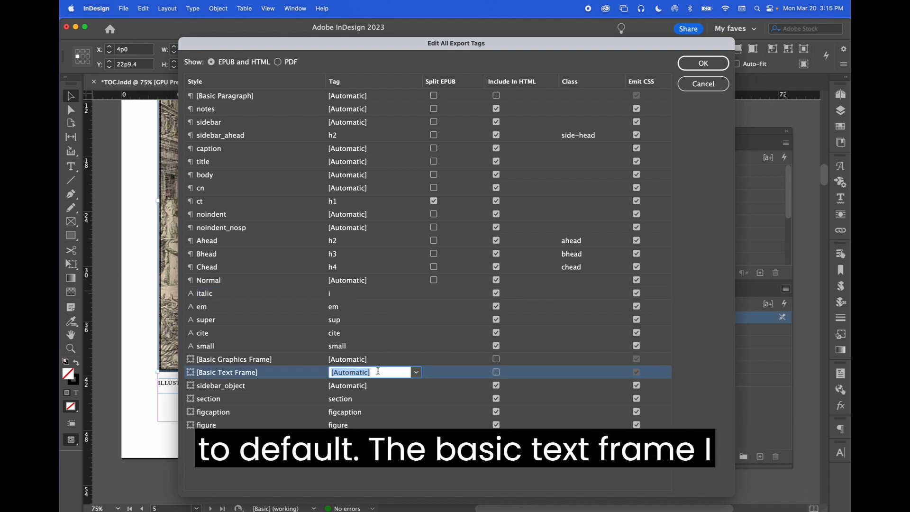
text(section)
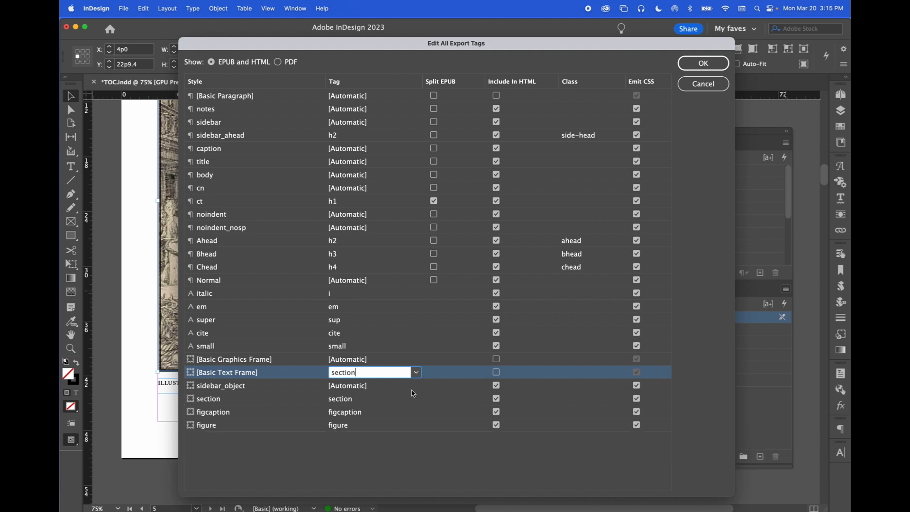
click(358, 387)
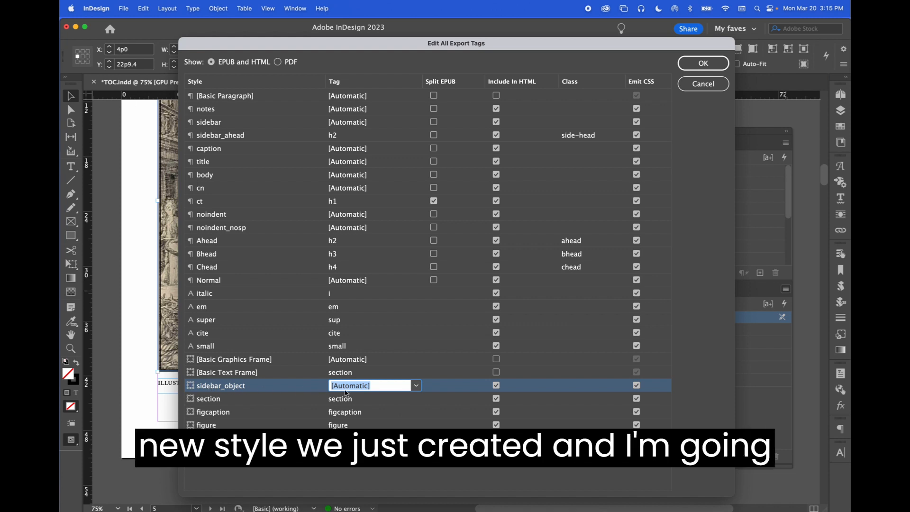
text(aside)
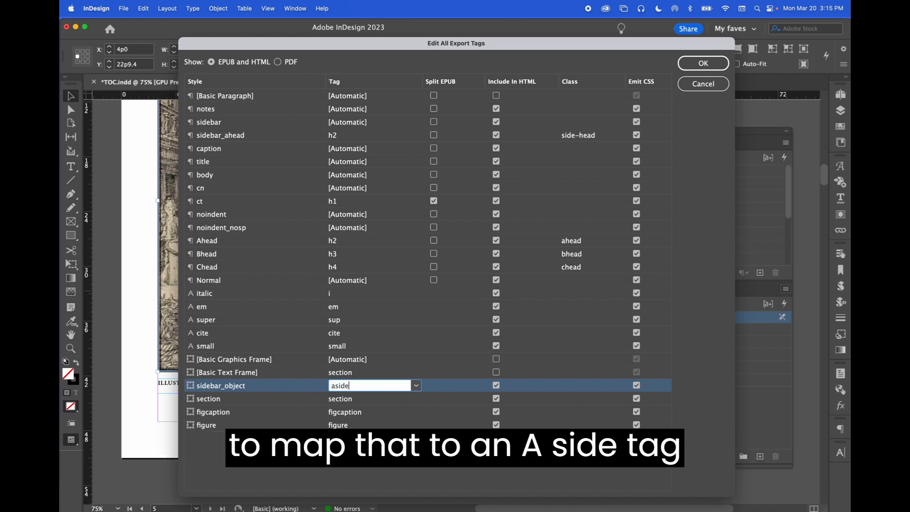